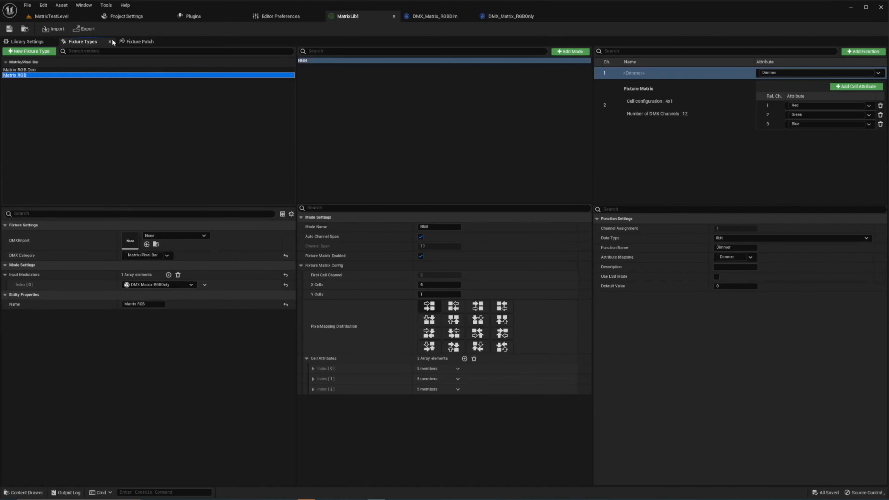
- Create a Blueprint class in the MatrixTests folder of the MatrixTestLevel project, using DMXModulator as its parent class
left_click(52, 17)
right_click(338, 379)
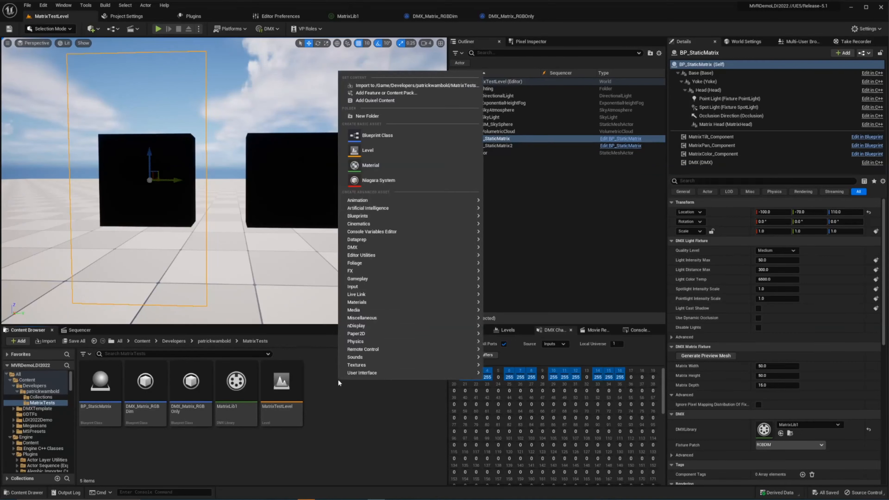
left_click(377, 135)
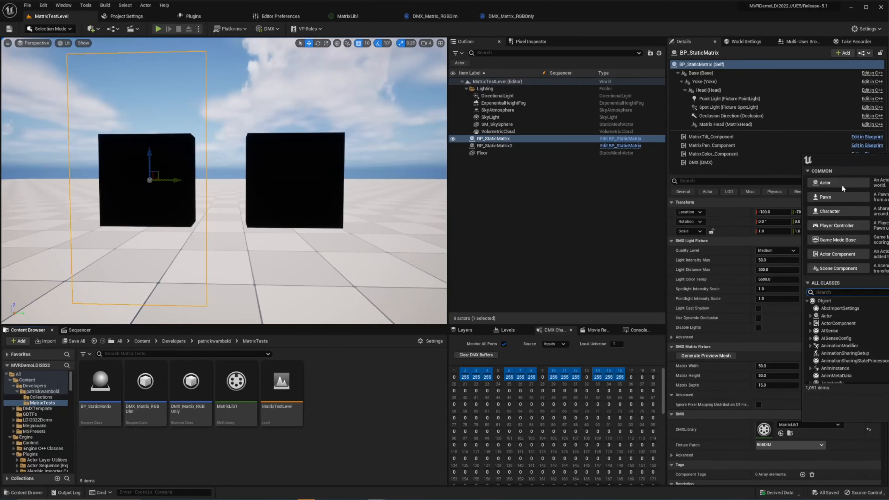
left_click_drag(851, 161, 528, 164)
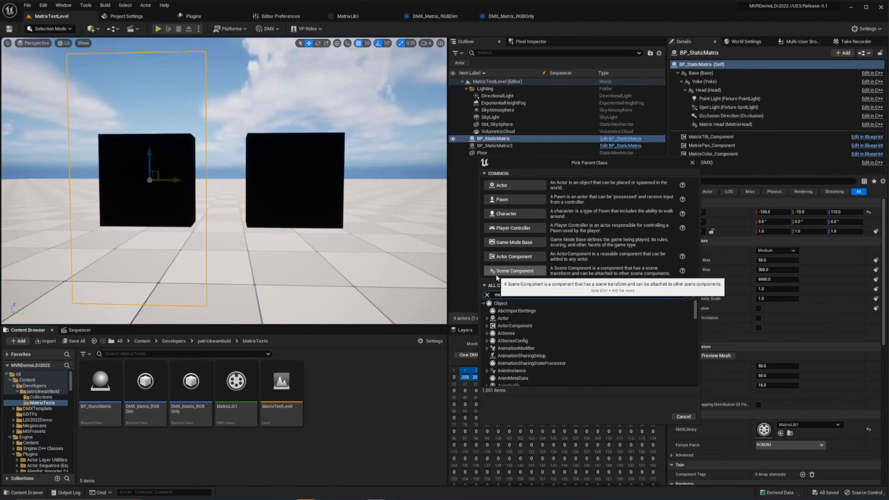
type("dulator")
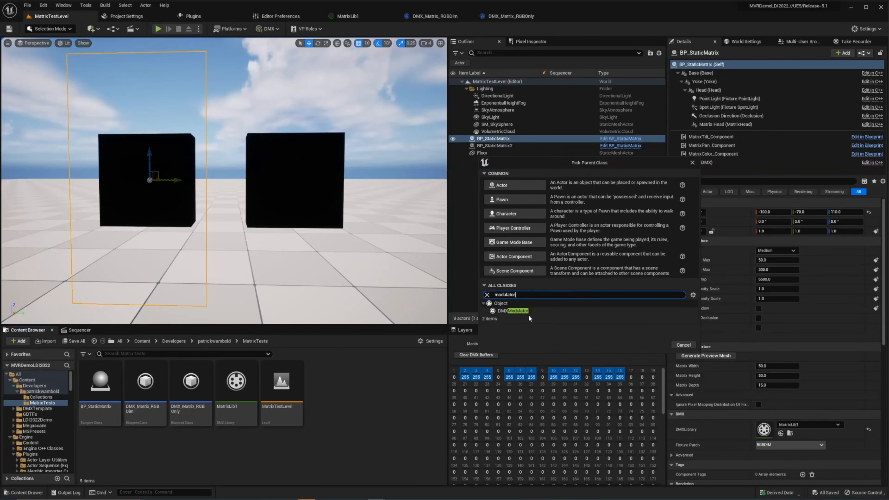
left_click(525, 311)
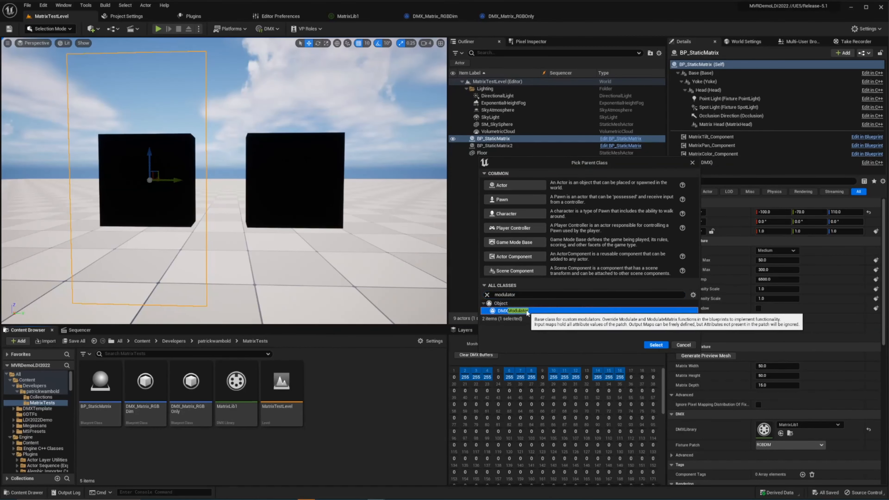
left_click(646, 346)
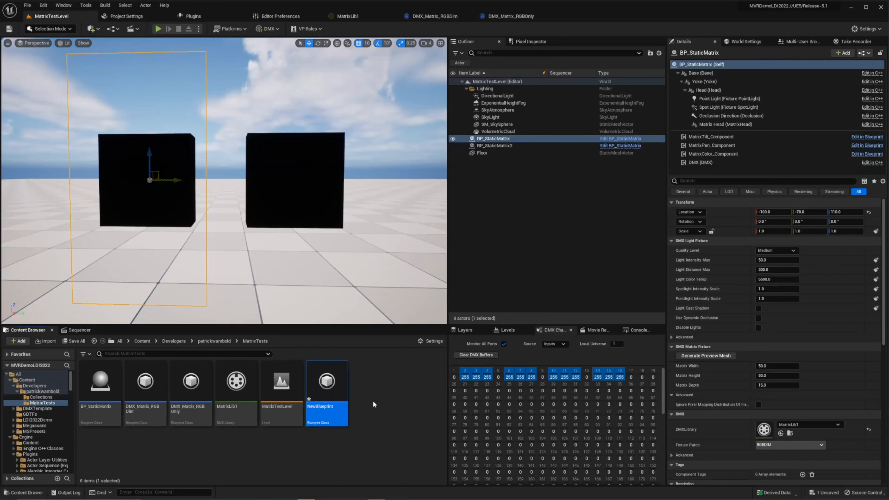
- Override the Modulate Matrix function in the new DMXModulator blueprint and space out its entry and return nodes
double_click(332, 387)
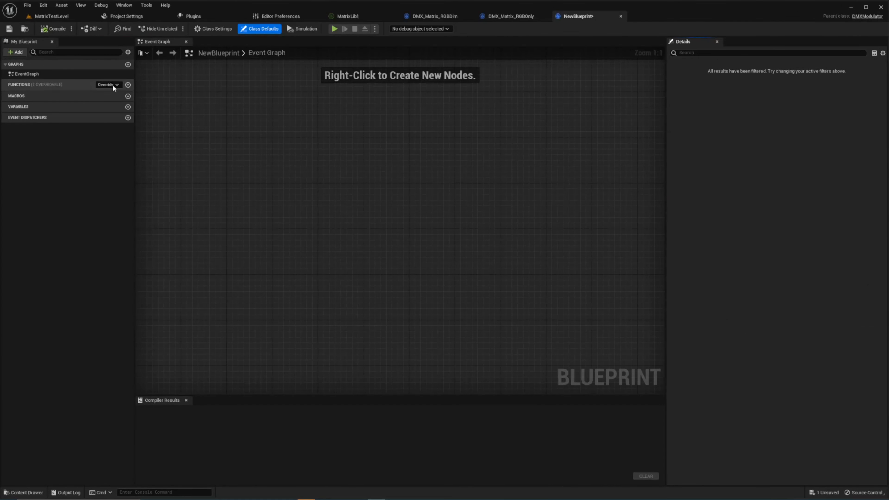
left_click(112, 85)
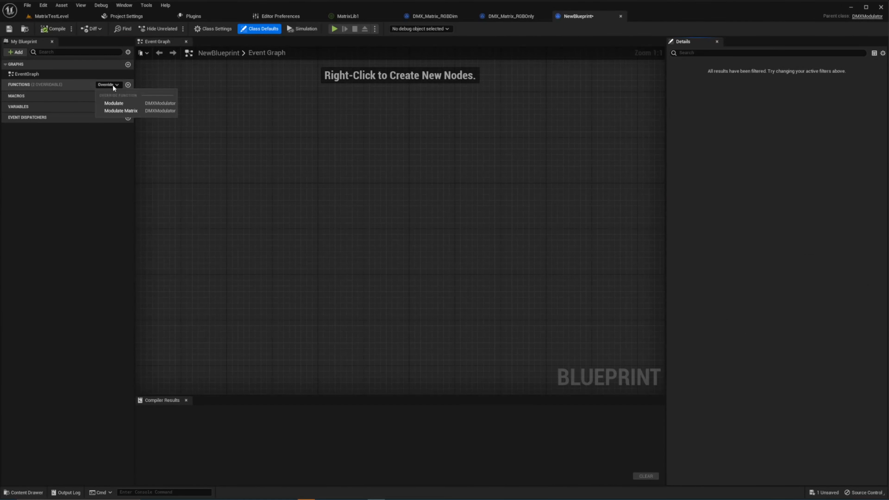
left_click(126, 111)
left_click_drag(482, 225, 594, 225)
right_click_drag(536, 188, 465, 181)
left_click_drag(365, 250, 422, 286)
left_click(418, 251)
left_click_drag(497, 239, 472, 270)
left_click(484, 184)
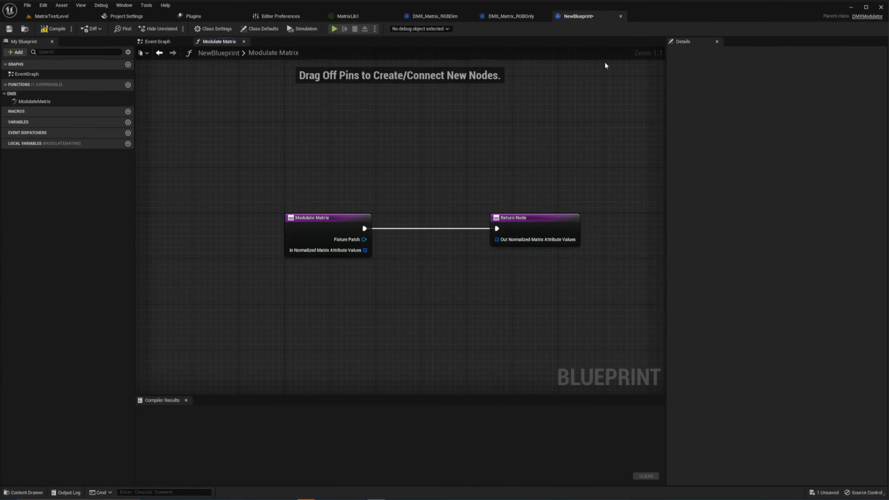
- Close the new blueprint, return to MatrixTestLevel and inspect the DMX channels of BP_StaticMatrix's MatrixColor_Component
left_click(621, 16)
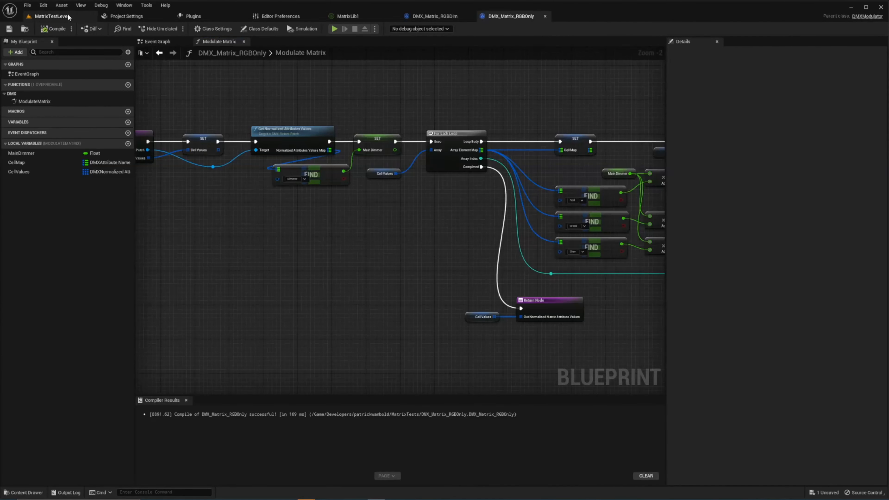
left_click(51, 16)
left_click(392, 415)
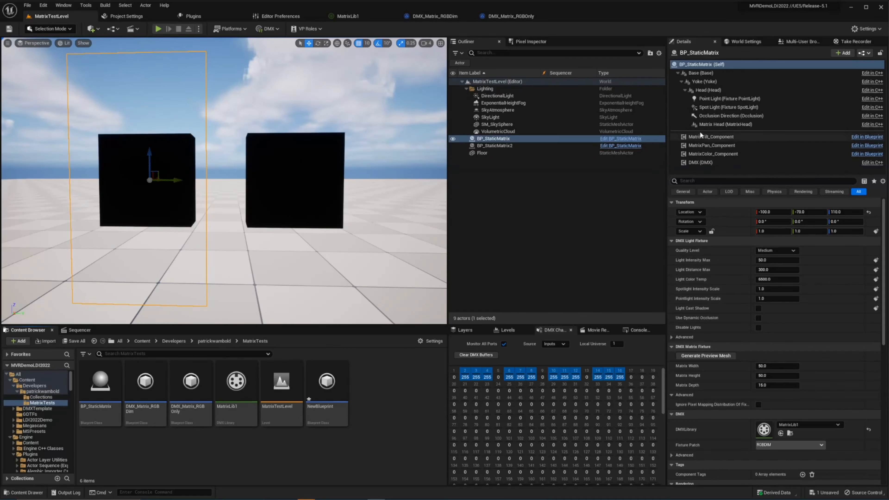
left_click(735, 153)
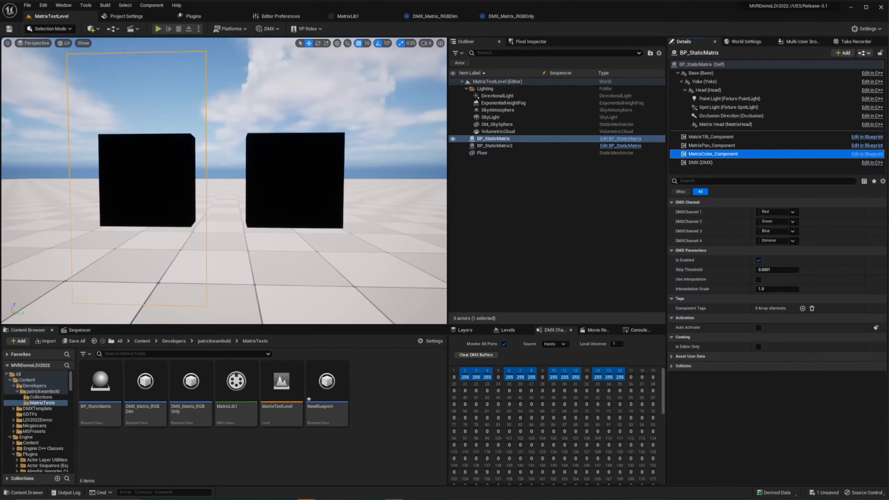
- Switch to MagicQ PC, look through the RGBDim and LEDRGB groups, and move its window out of the way
left_click_drag(888, 102, 436, 96)
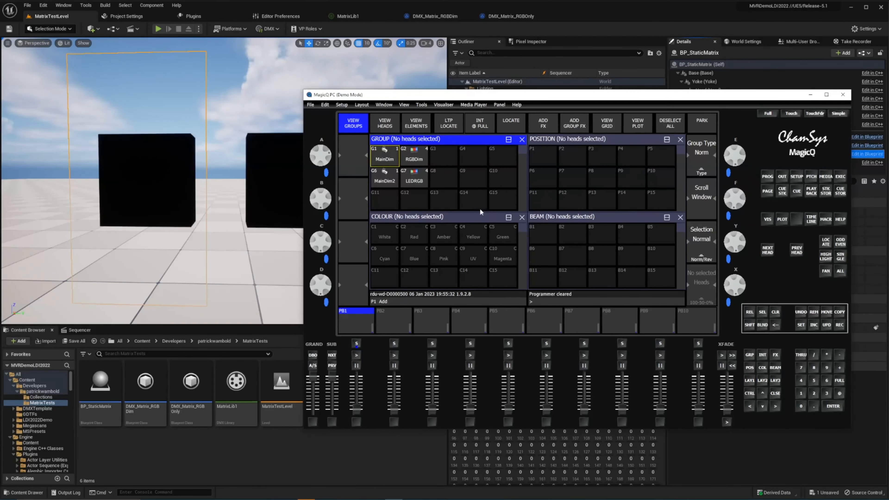
left_click(385, 157)
left_click(427, 158)
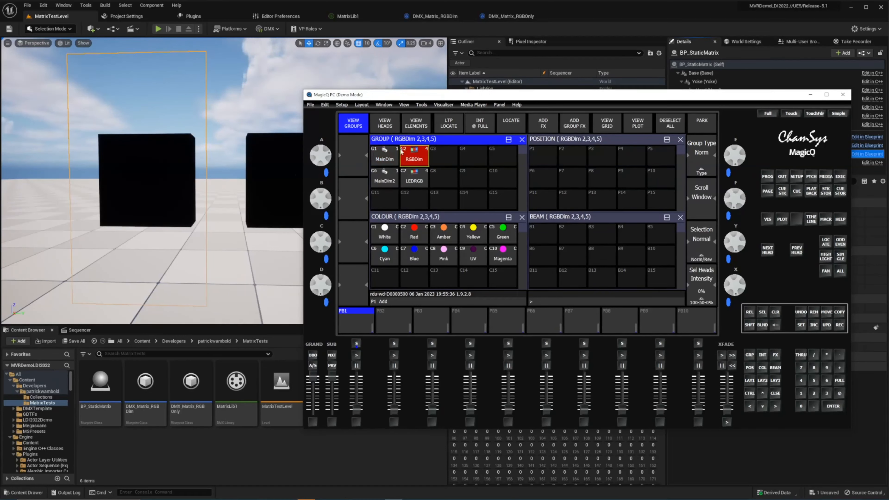
left_click(418, 184)
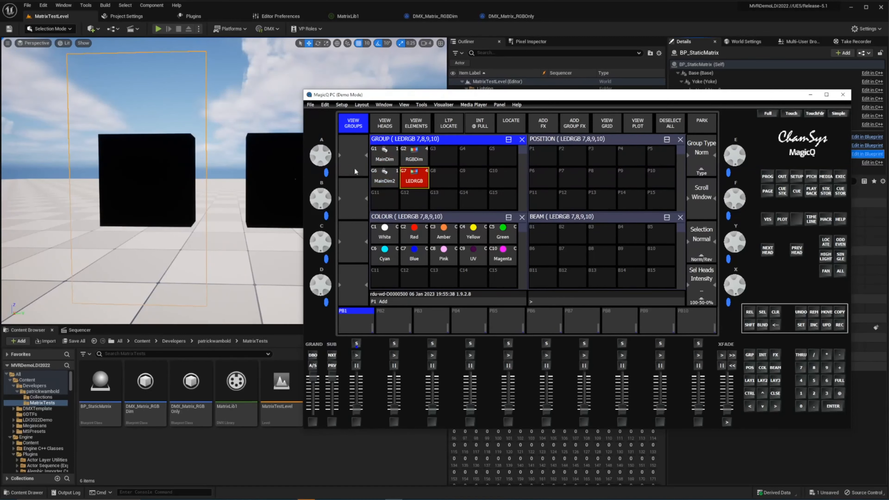
left_click_drag(622, 99, 888, 101)
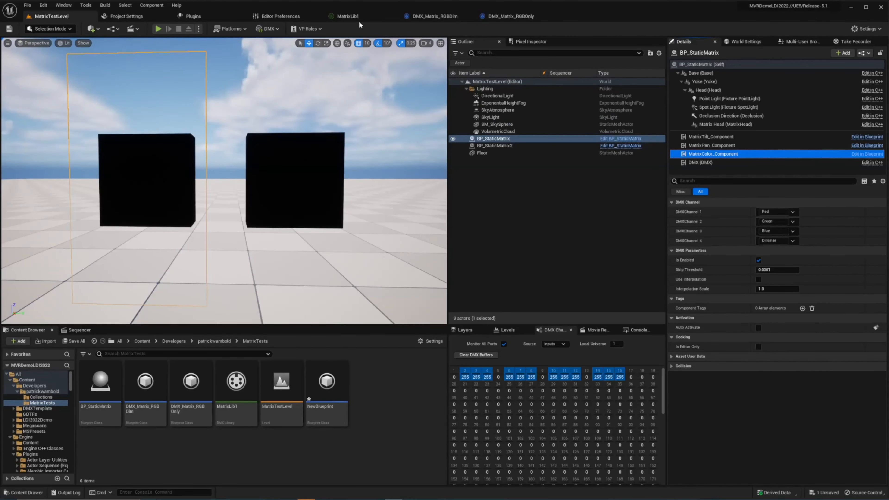
- Examine how the DMX_Matrix_RGBDim modulator stores the cell values and reads the main dimmer in its Modulate Matrix graph
left_click(443, 19)
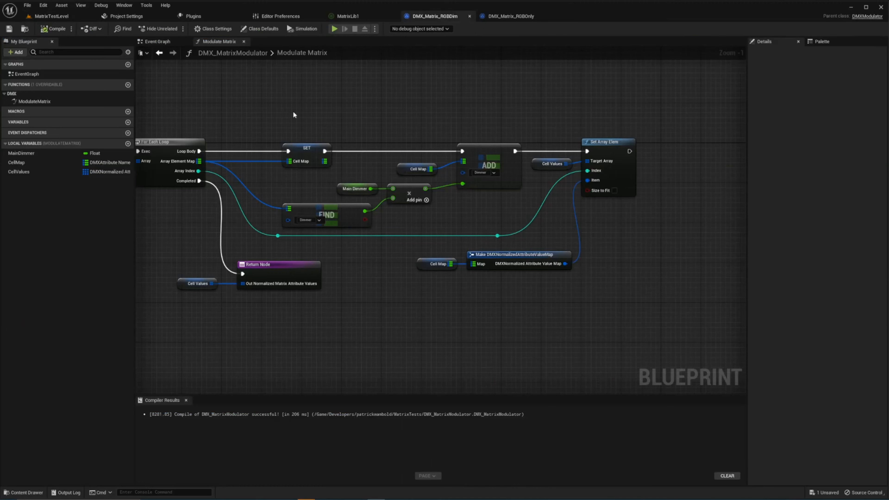
right_click_drag(642, 99, 693, 127)
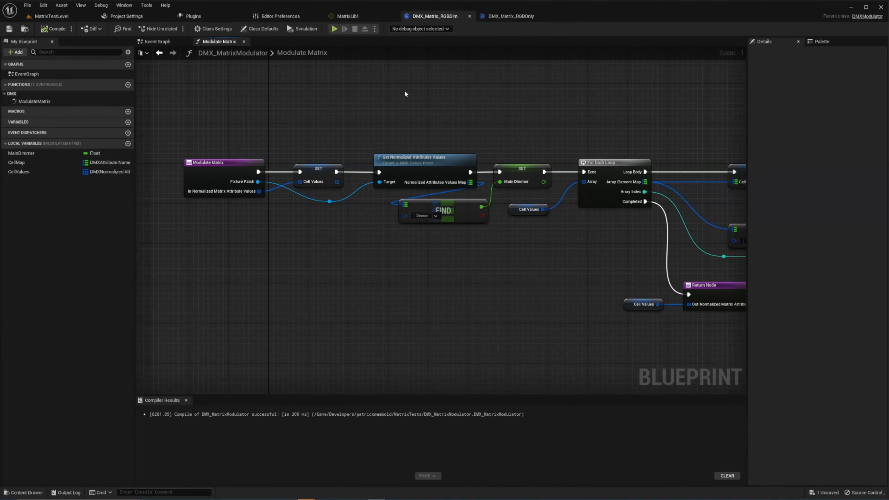
right_click_drag(323, 131, 357, 146)
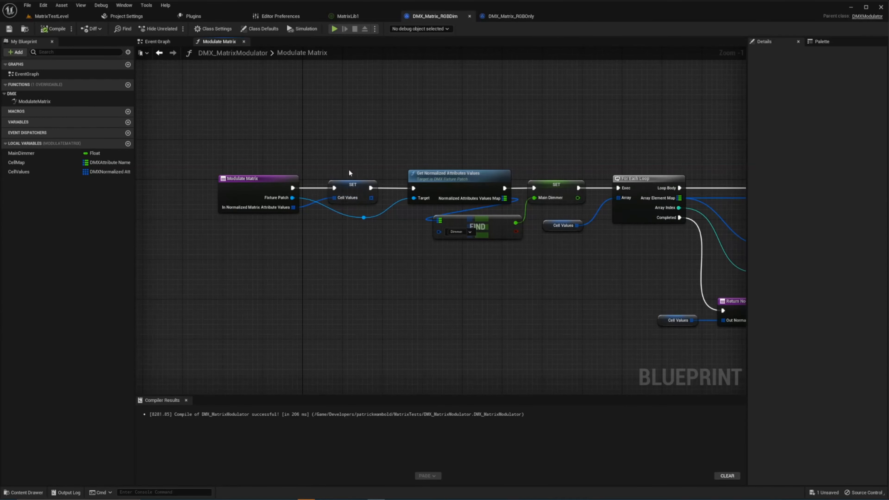
right_click_drag(383, 157, 330, 165)
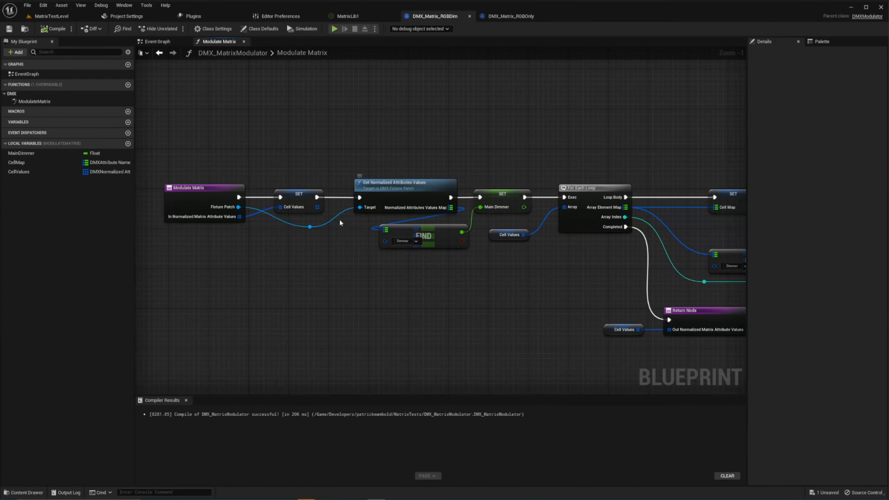
right_click_drag(378, 154, 358, 163)
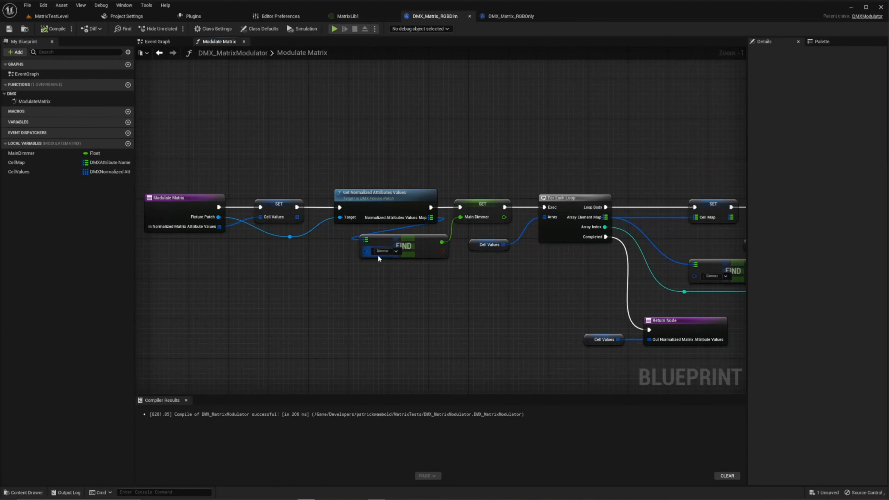
- Examine the graph's For Each Loop section, from the dimmer multiplication through the cell map update to the Return Node
right_click_drag(515, 147, 306, 163)
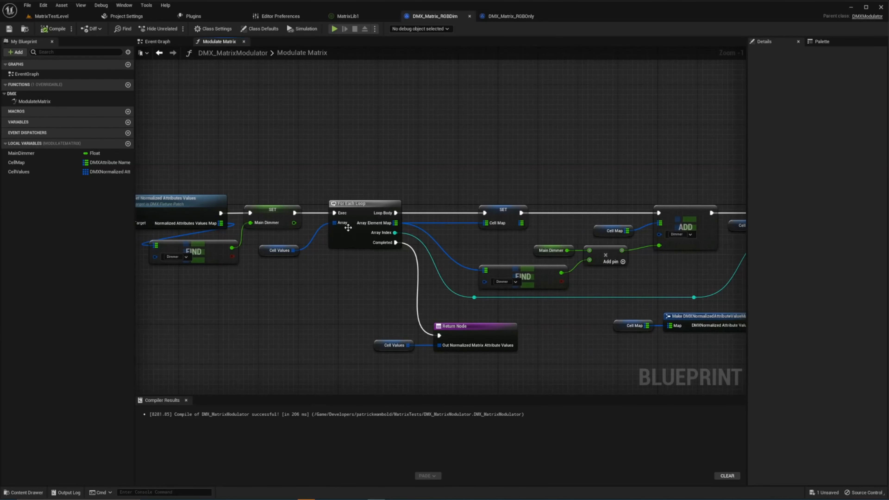
right_click_drag(394, 188, 330, 186)
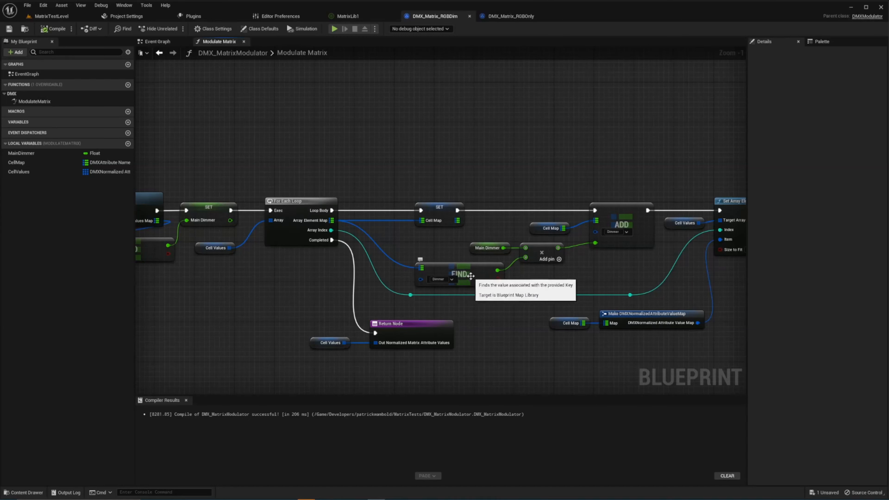
right_click_drag(560, 282, 490, 286)
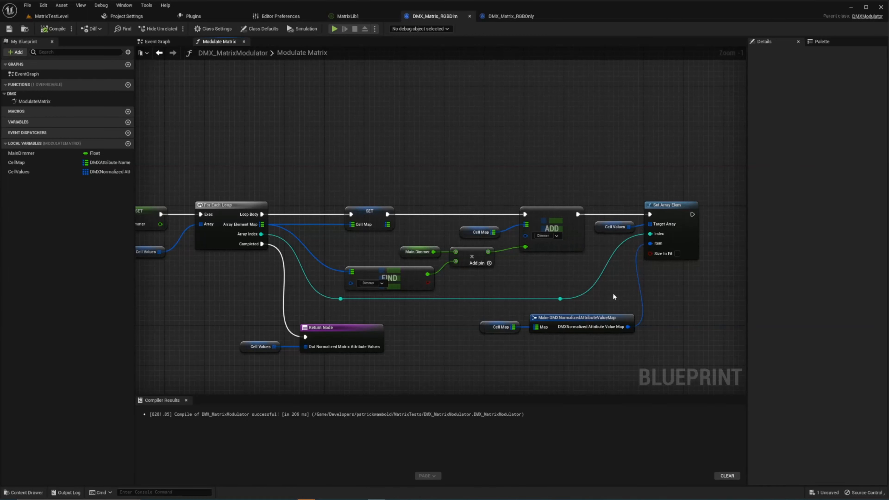
left_click_drag(479, 313, 660, 348)
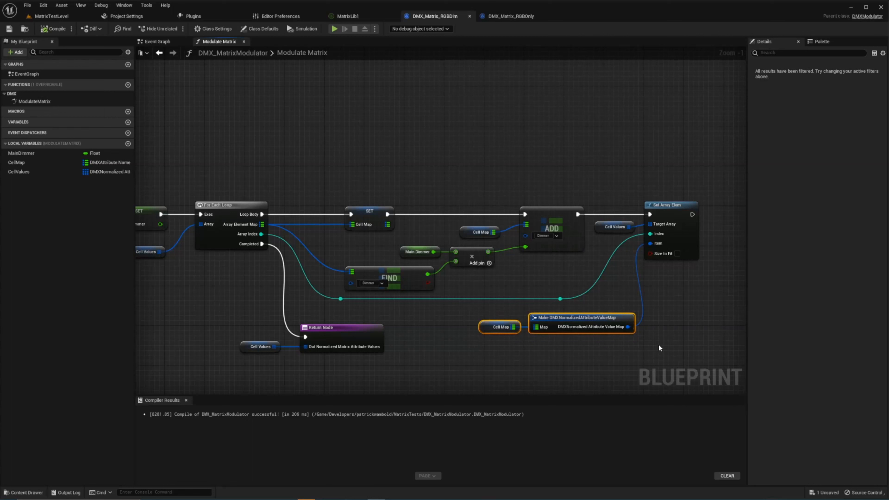
left_click(525, 322)
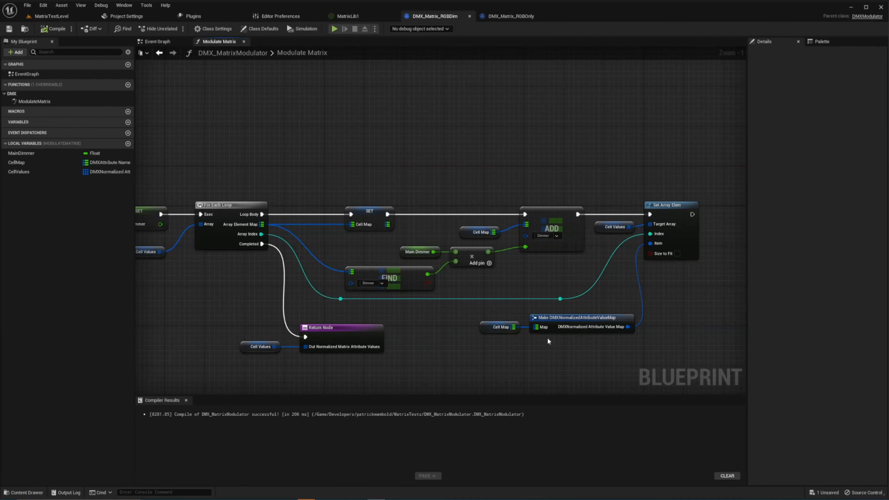
left_click_drag(232, 324, 371, 370)
left_click(426, 340)
- Return to MatrixTestLevel, bring MagicQ PC into view and set the RGBDim group's intensity to 100%
left_click(51, 16)
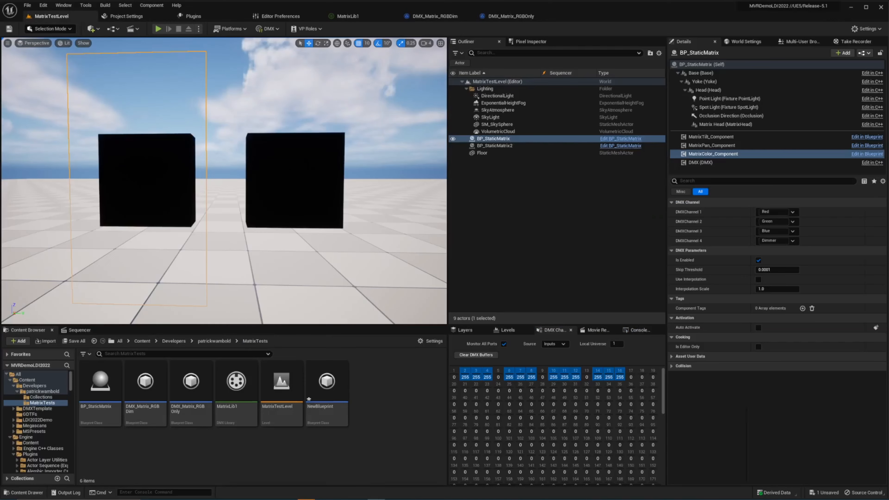
left_click_drag(888, 100, 425, 91)
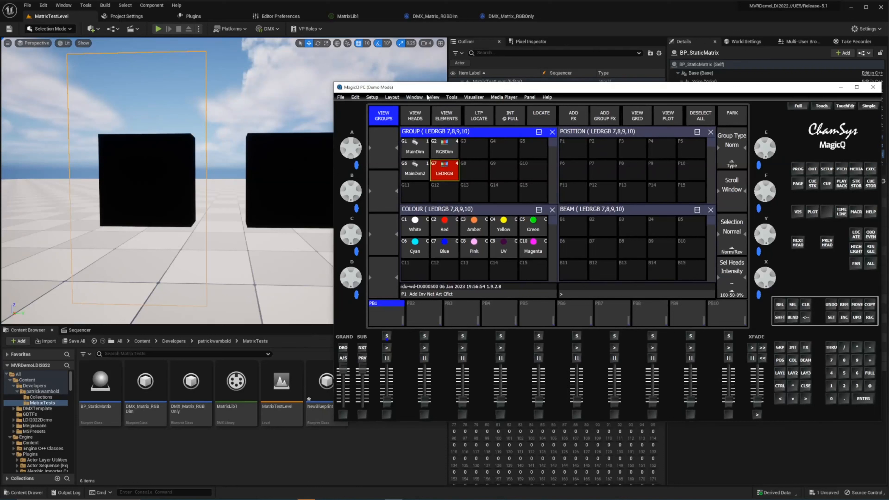
left_click(415, 151)
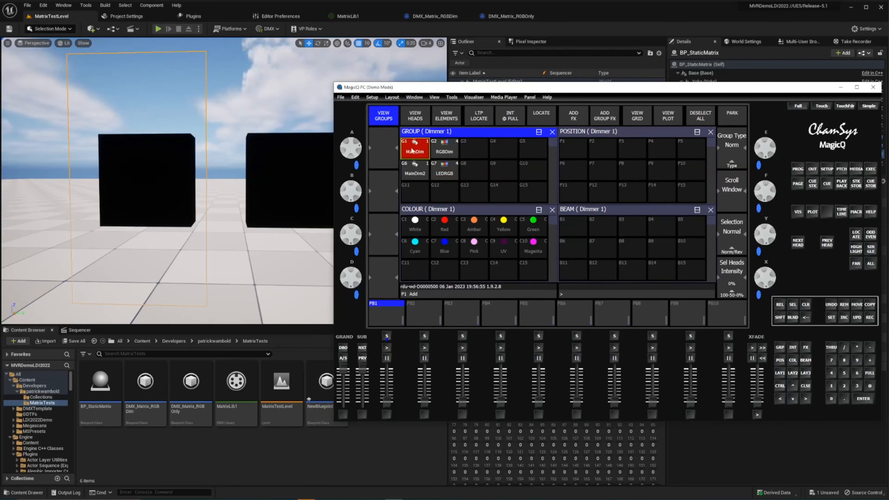
left_click(445, 151)
left_click(870, 373)
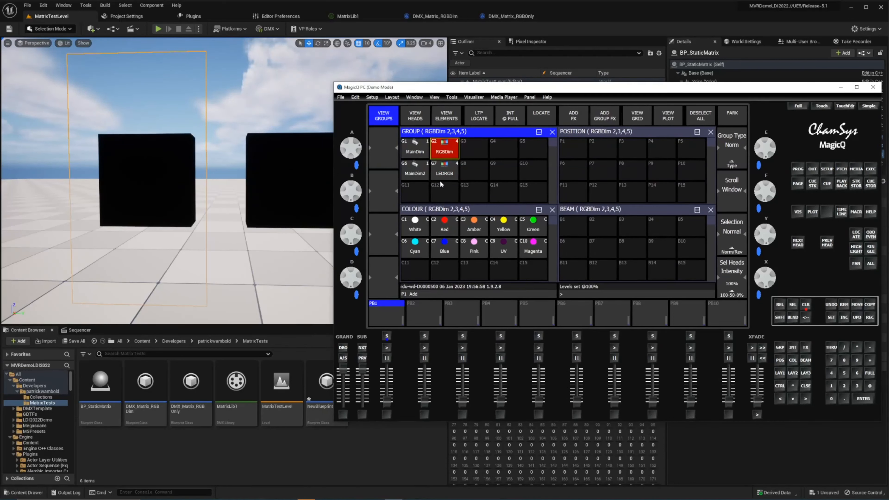
- Try out the MainDim group's intensity control and leave the level at 0%
left_click(423, 152)
scroll(774, 283, "up", 11)
left_click_drag(773, 282, 783, 324)
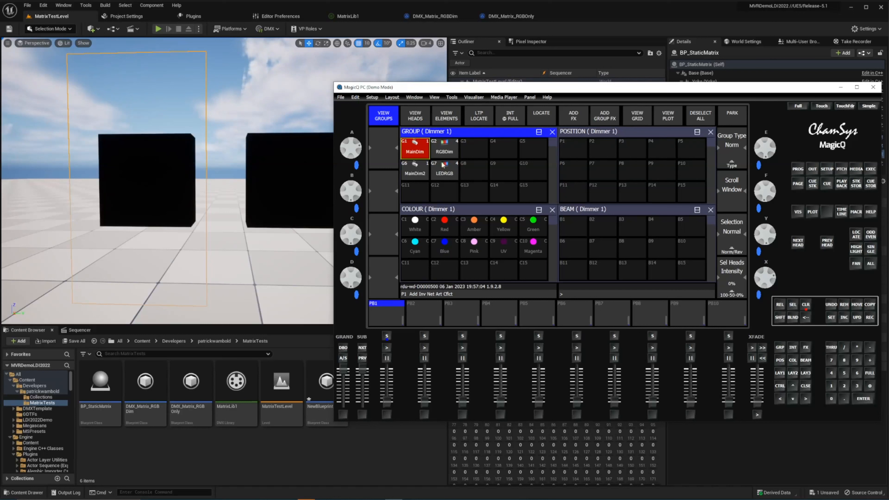
- Colour the RGBDim group's heads individually: head 2 red, head 3 green, head 4 blue and head 5 magenta
left_click(448, 154)
left_click(799, 245)
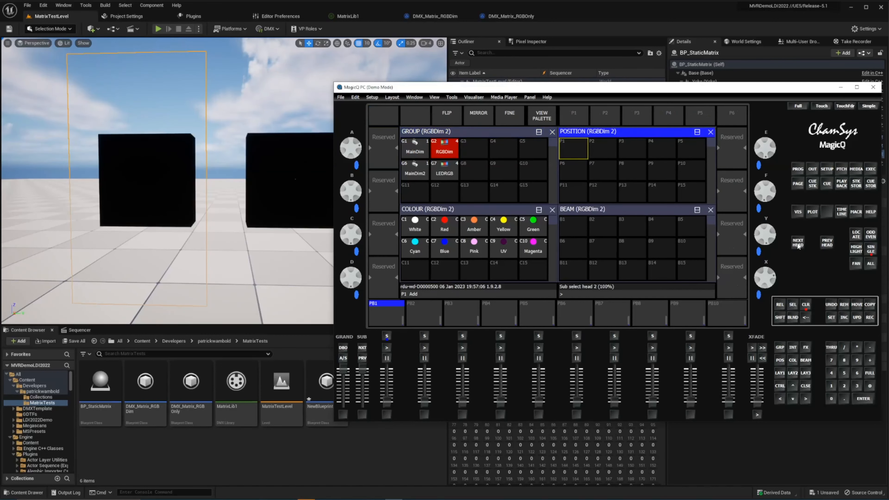
left_click(446, 241)
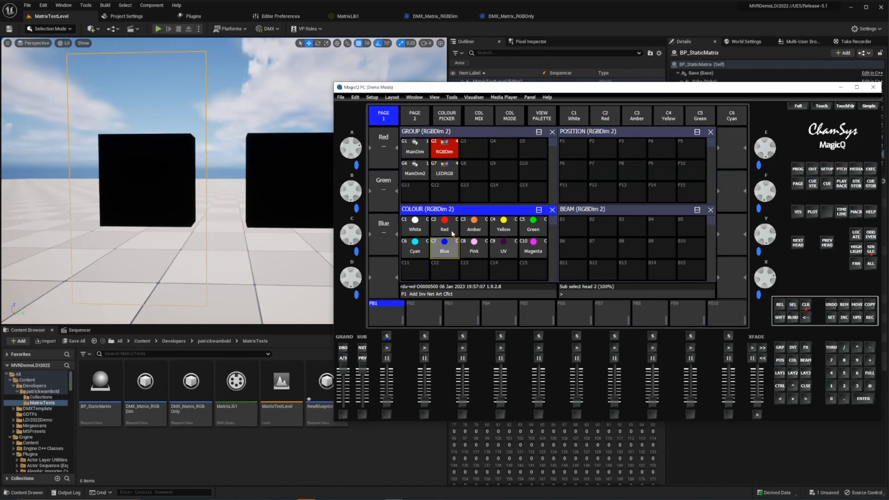
left_click(799, 246)
left_click(527, 231)
left_click(798, 243)
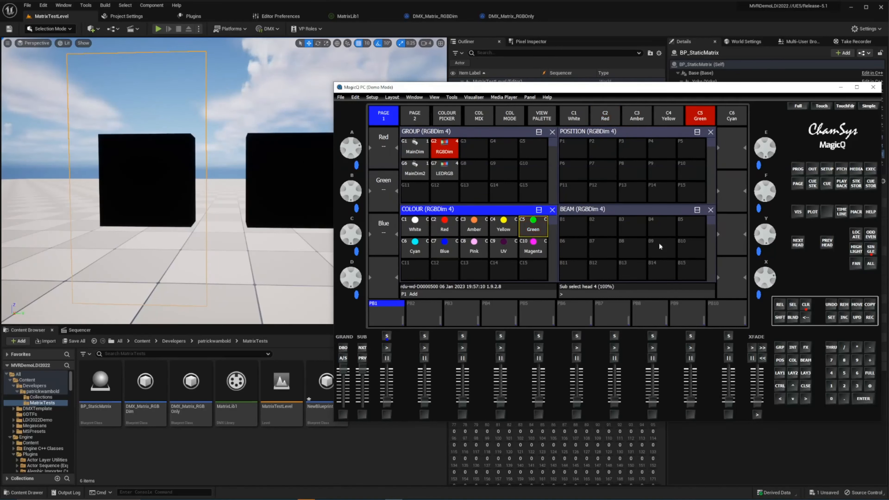
left_click(448, 251)
left_click(798, 246)
left_click(534, 247)
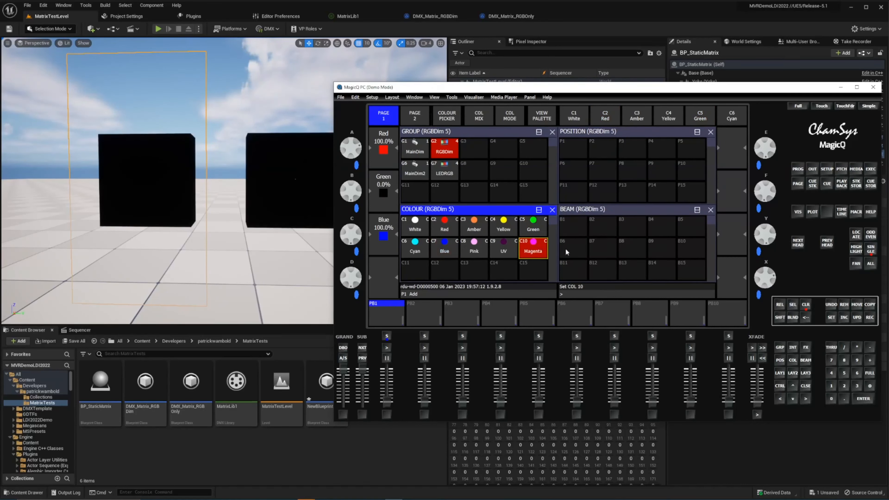
- Try out the MainDim group's intensity over the individually coloured heads and clear the programmer
left_click(804, 310)
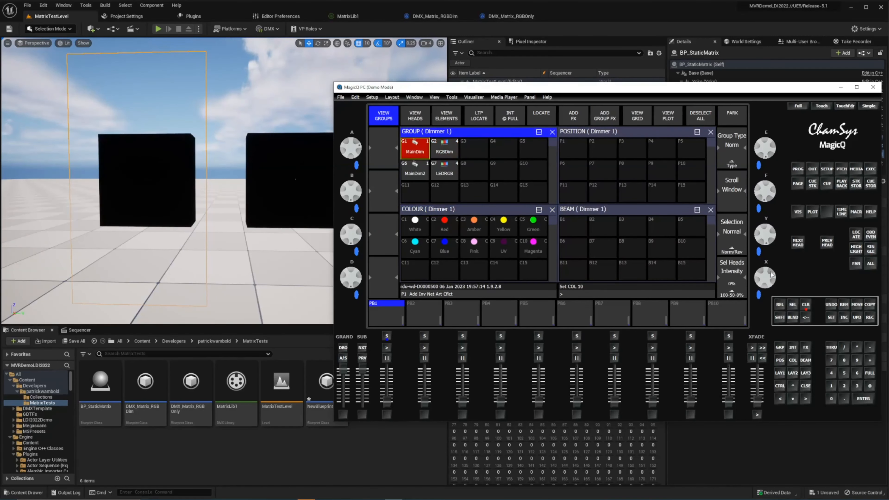
mouse_move(775, 284)
left_mouse_down()
mouse_move(781, 356)
mouse_move(790, 281)
left_mouse_up()
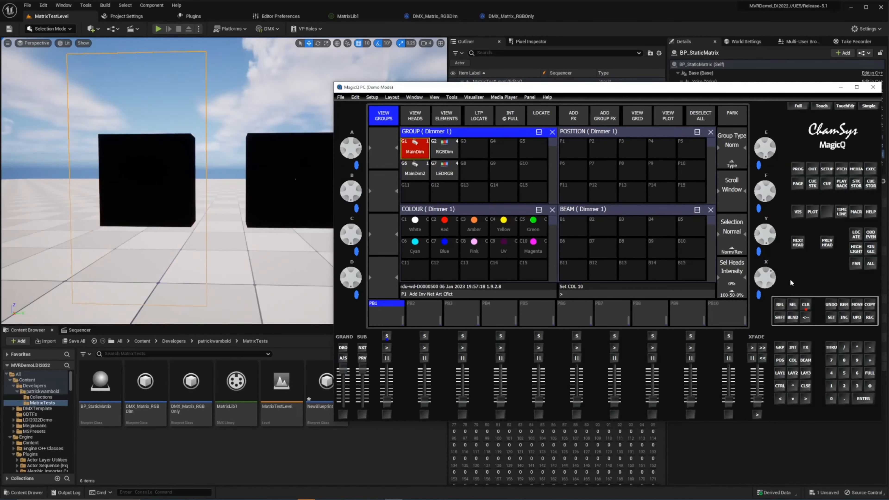
left_click(804, 309)
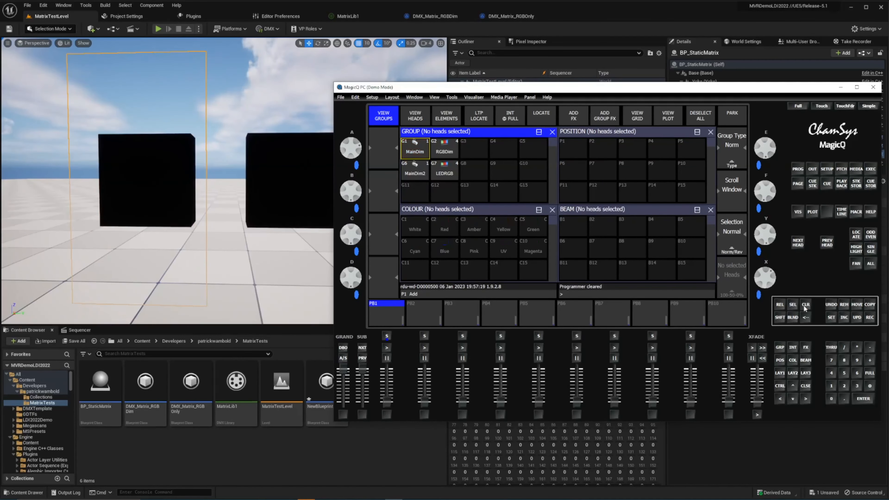
- Raise the MainDim group to 99%, try out the RGBDim group's intensity and clear the programmer
left_click(415, 149)
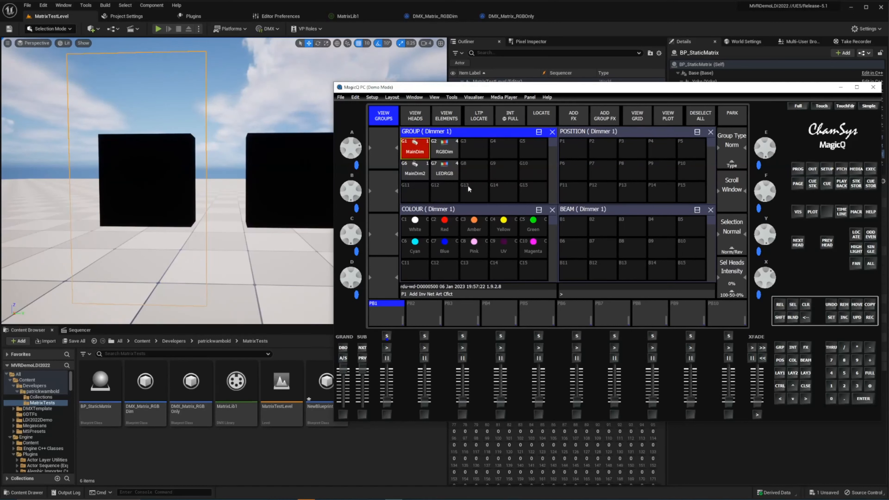
left_click_drag(760, 279, 794, 414)
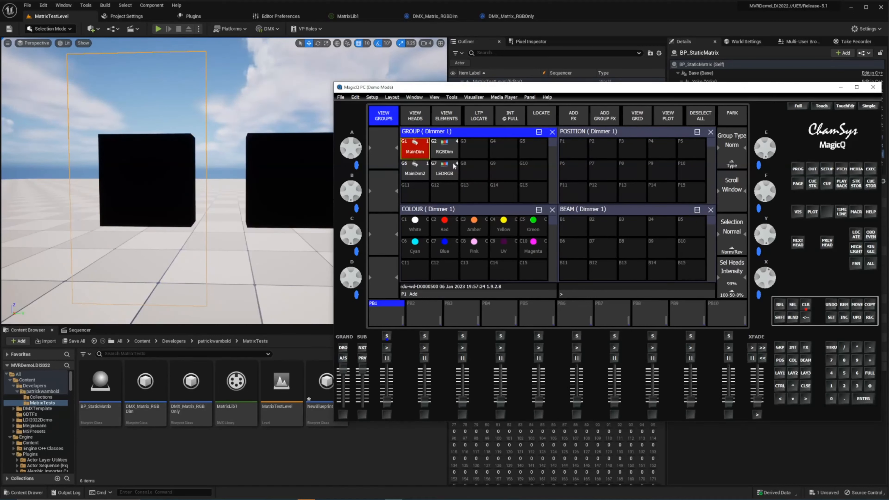
left_click(444, 149)
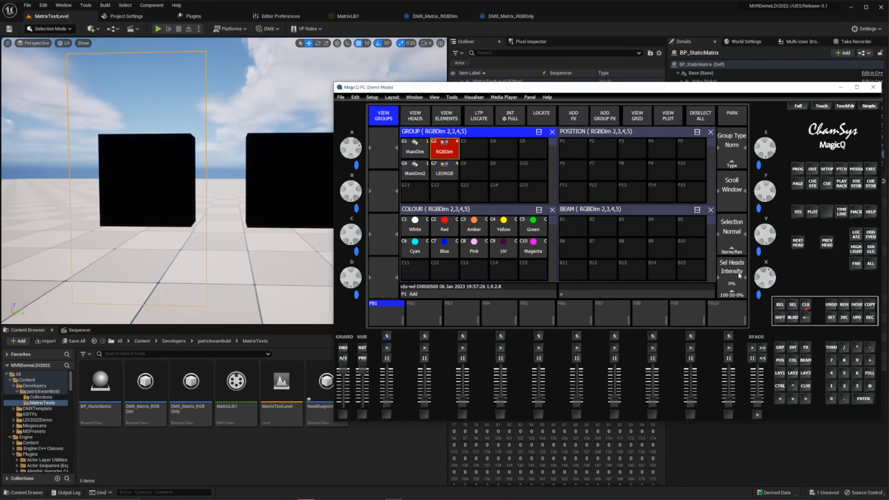
left_click_drag(773, 276, 781, 359)
left_click(805, 305)
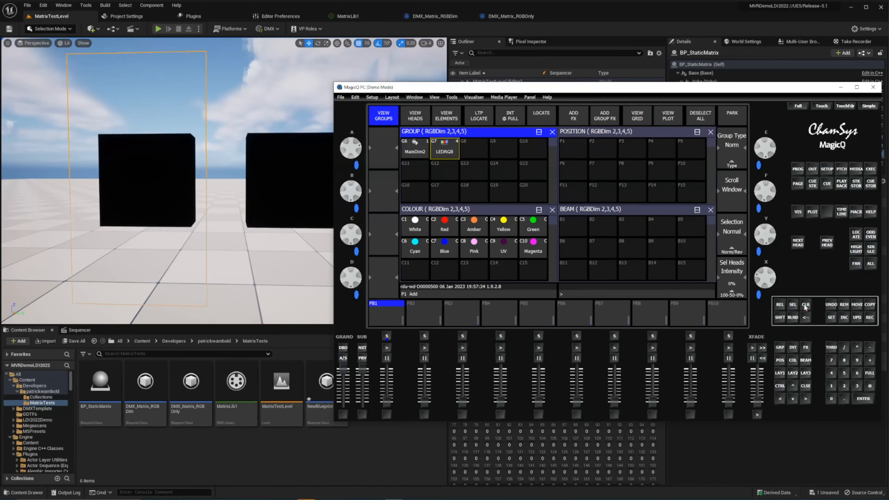
scroll(492, 174, "up", 1)
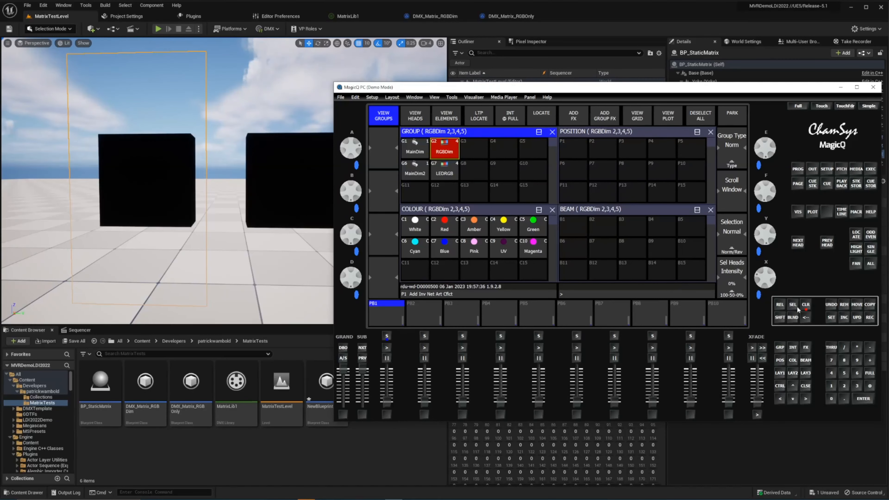
left_click(806, 307)
- Move MagicQ PC out of view and examine the start of DMX_Matrix_RGBOnly's Modulate Matrix graph, up to the For Each Loop
left_click_drag(465, 87, 888, 113)
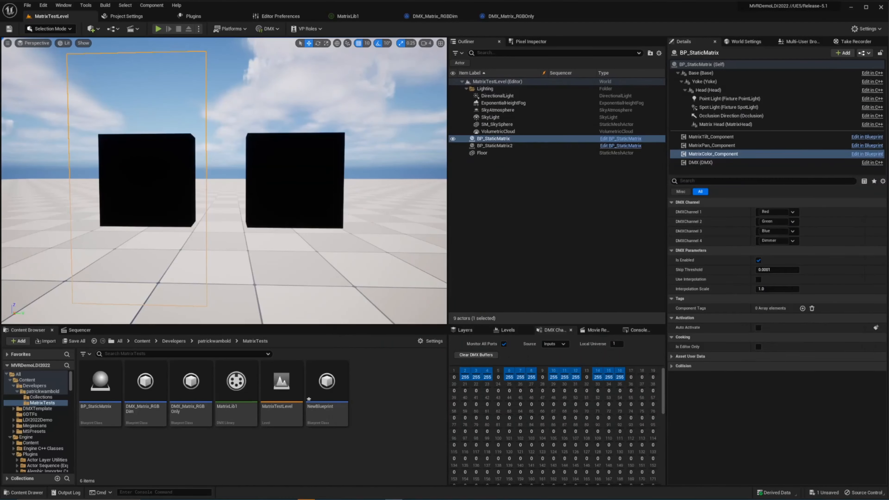
left_click(511, 18)
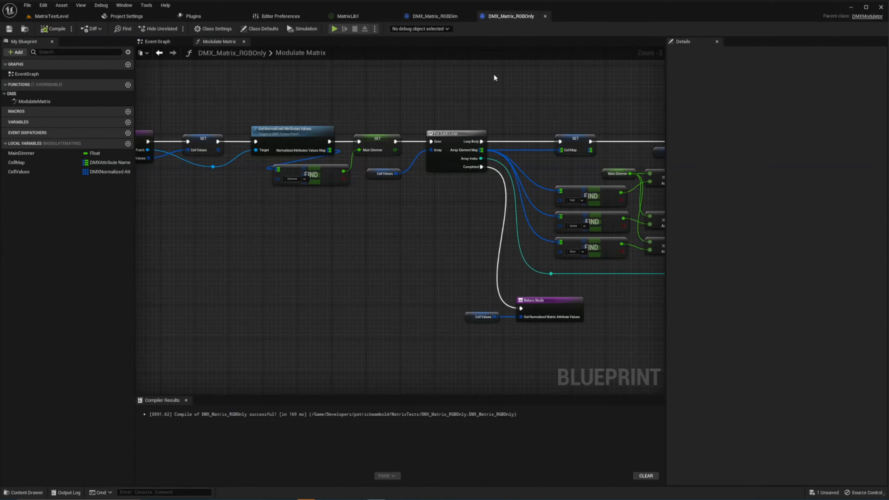
right_click_drag(404, 91, 514, 118)
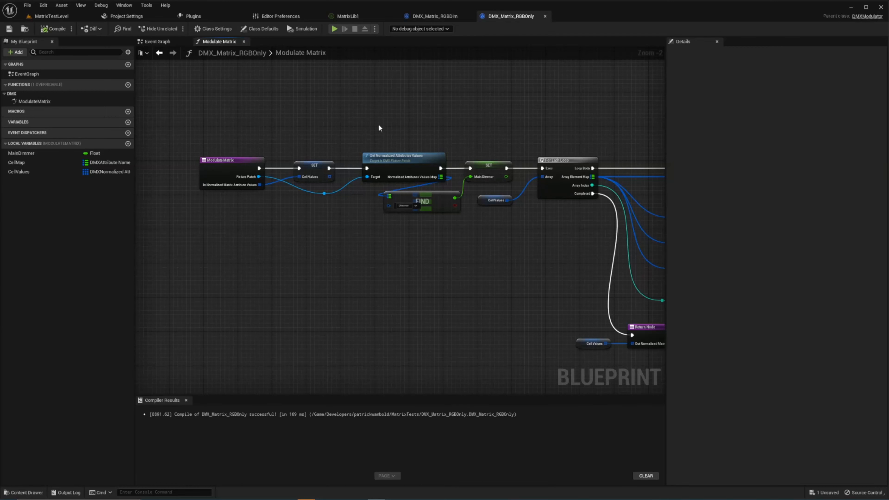
right_click_drag(462, 134, 407, 142)
left_click_drag(149, 125, 540, 262)
left_click(578, 117)
right_click_drag(578, 117, 227, 105)
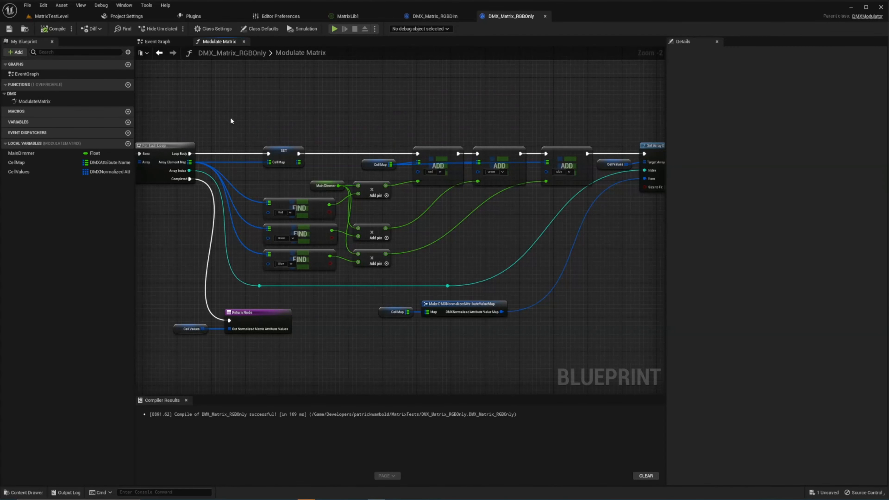
- Examine how the RGBOnly loop multiplies Red, Green and Blue by Main Dimmer and writes the cell map through Set Array Elem
left_click_drag(235, 189, 611, 347)
left_click(256, 130)
scroll(284, 217, "up", 2)
left_click_drag(237, 175, 320, 295)
left_click(414, 215)
left_click_drag(296, 162, 380, 186)
left_click(352, 154)
left_click_drag(296, 162, 340, 178)
left_click(378, 171)
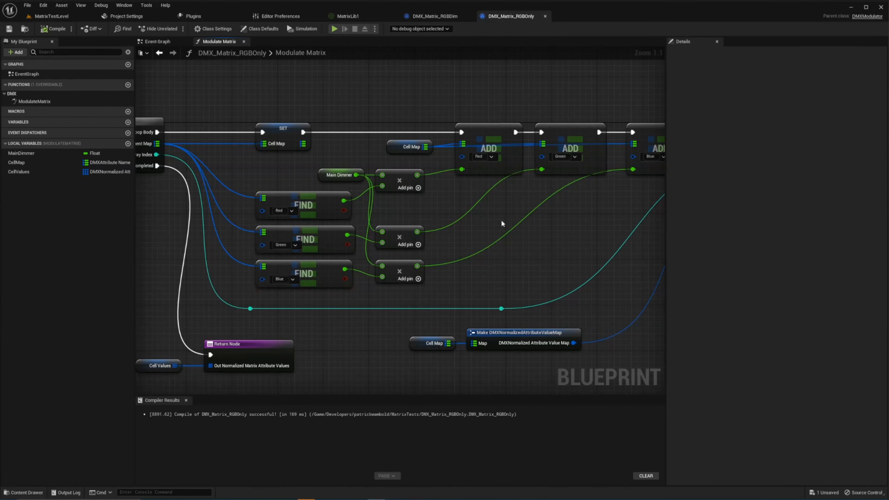
right_click_drag(545, 222, 411, 217)
right_click_drag(581, 174, 511, 216)
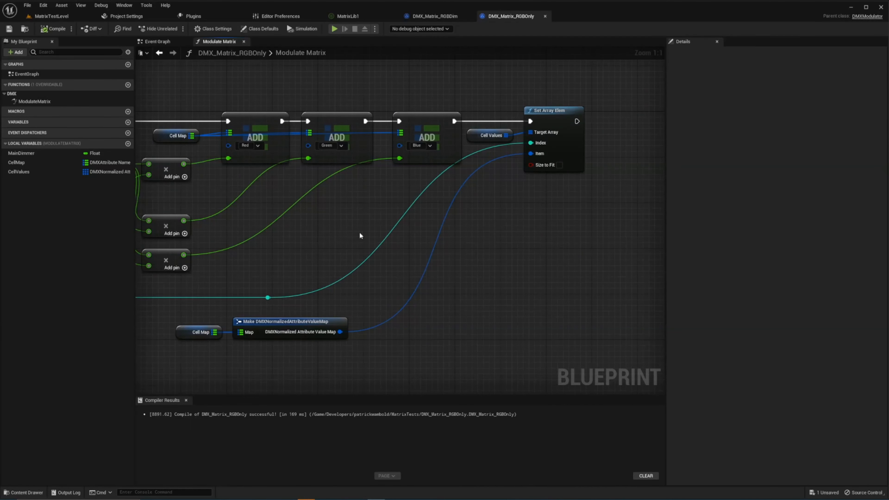
right_click_drag(361, 236, 590, 250)
left_click_drag(295, 115, 358, 116)
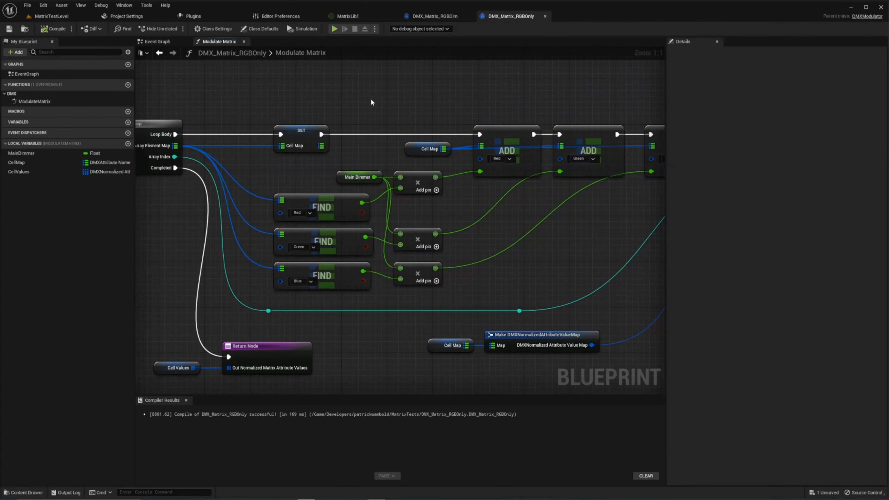
- Return to MatrixTestLevel, bring MagicQ PC into view, colour the LEDRGB group white and try out the MainDim2 group's intensity
left_click(52, 16)
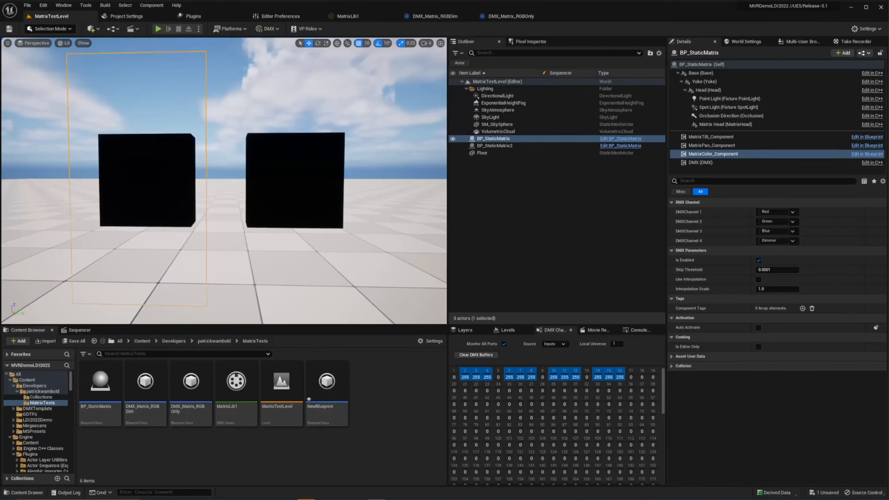
left_click_drag(888, 156, 515, 153)
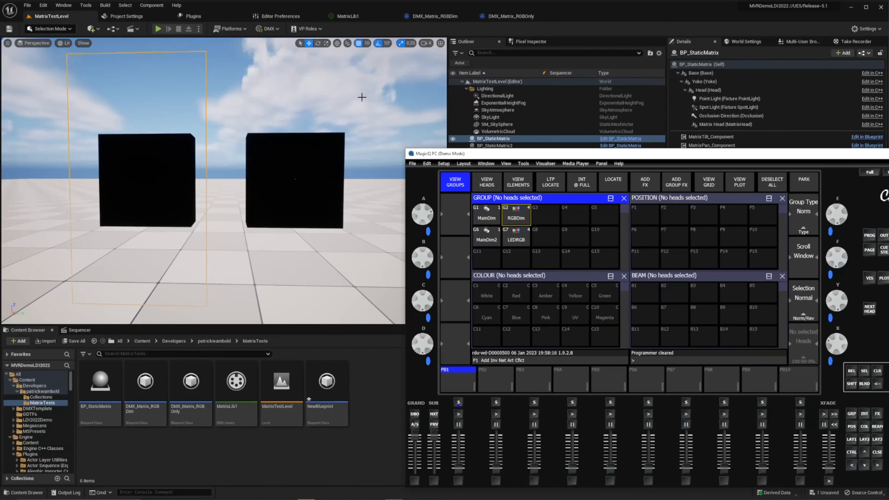
left_click_drag(633, 156, 622, 129)
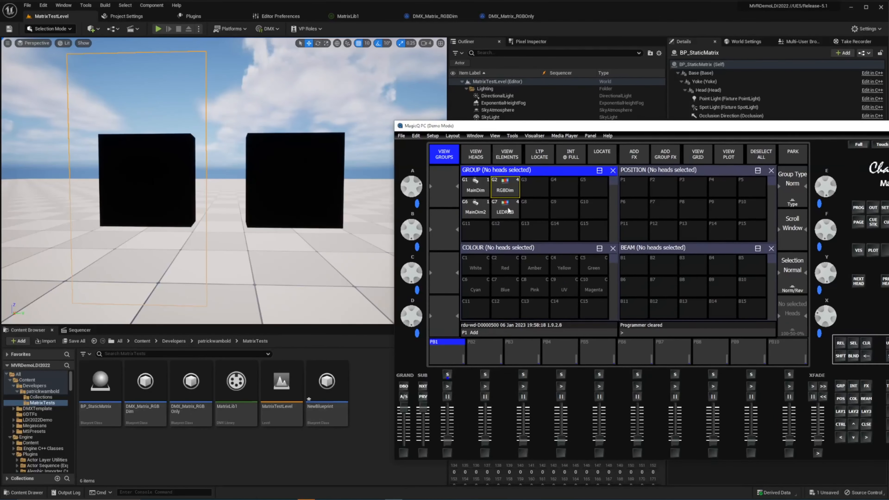
left_click(485, 211)
left_click(502, 211)
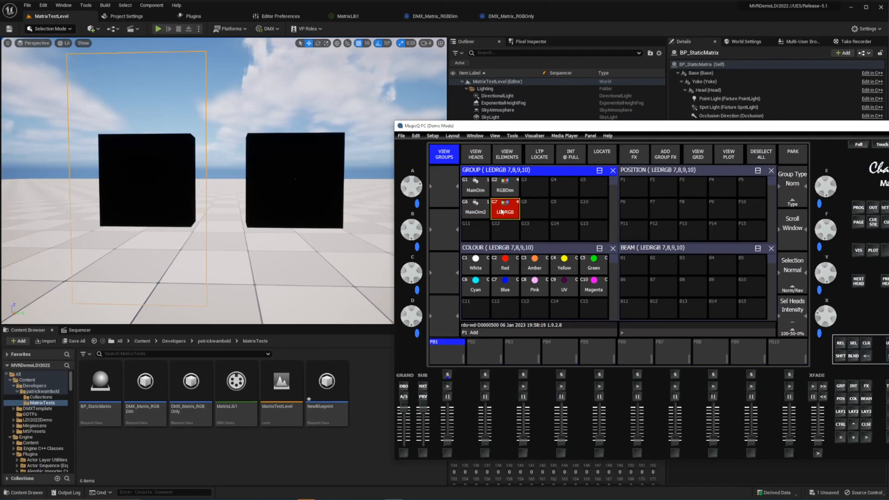
left_click(478, 262)
left_click(482, 214)
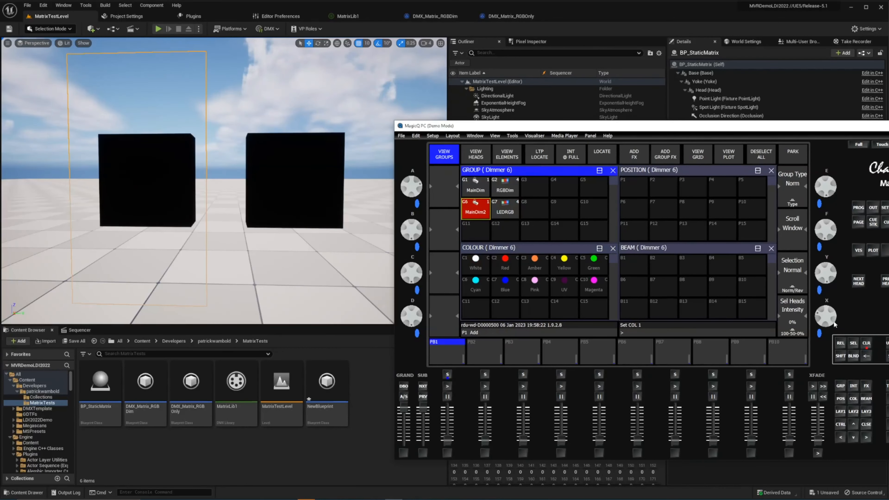
left_click_drag(833, 313, 814, 280)
- Colour the LEDRGB group's heads individually, using green, blue for head 9 and white for head 10
left_click(507, 216)
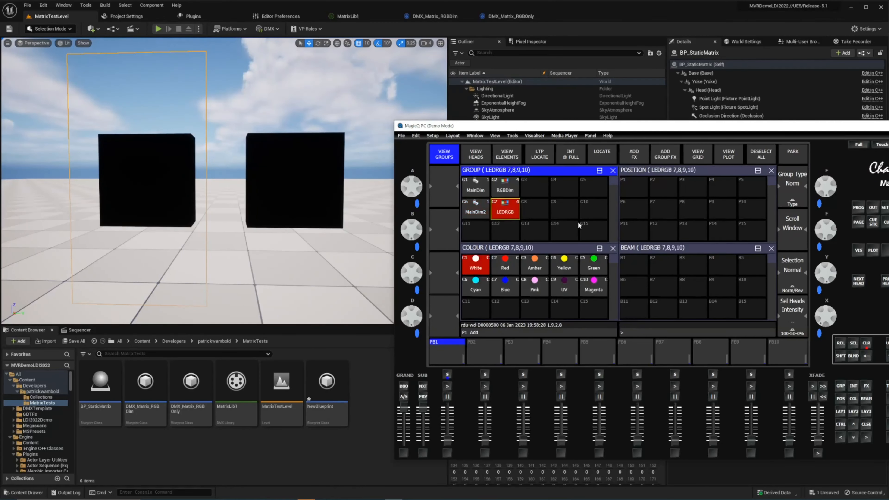
left_click(859, 282)
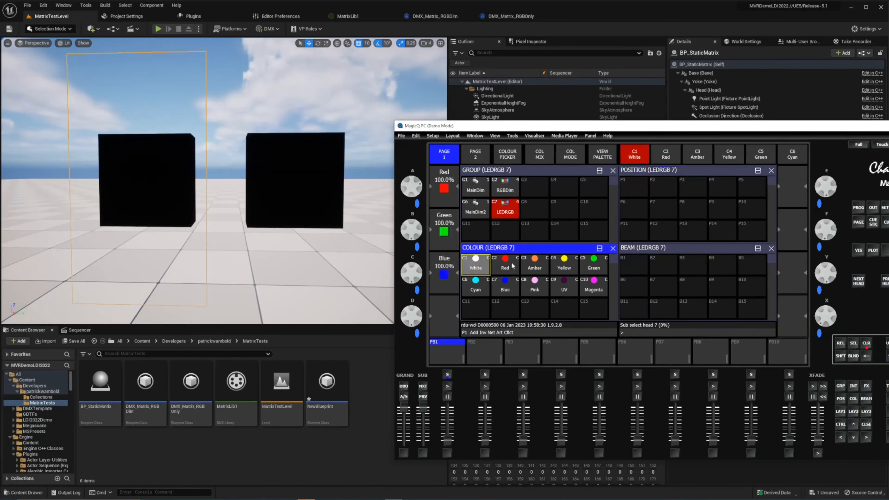
left_click(585, 263)
left_click(859, 281)
left_click(505, 285)
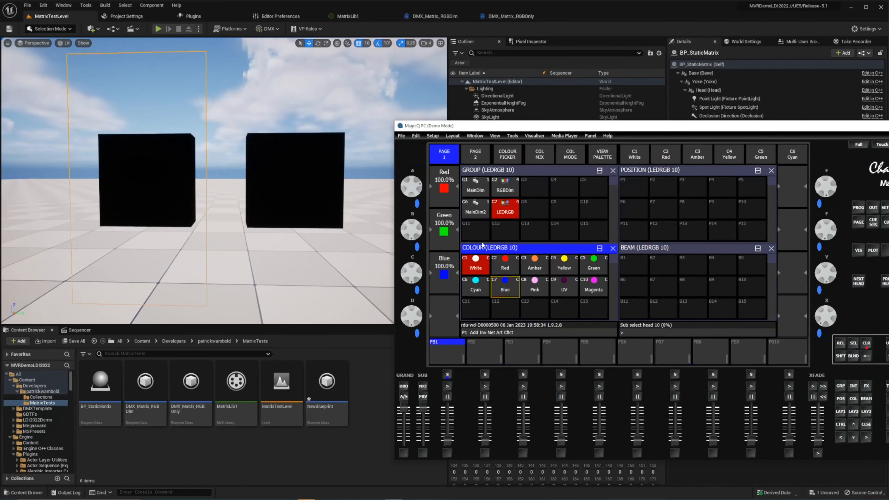
left_click(476, 264)
- Try out the MainDim2 group's intensity over the coloured LEDRGB heads and clear the programmer
left_click(485, 214)
left_click_drag(832, 314, 829, 281)
left_click(867, 344)
- Move MagicQ PC out of view and check the Matrix RGB Dim fixture type's input modulator options in MatrixLib1
left_click_drag(507, 128, 888, 129)
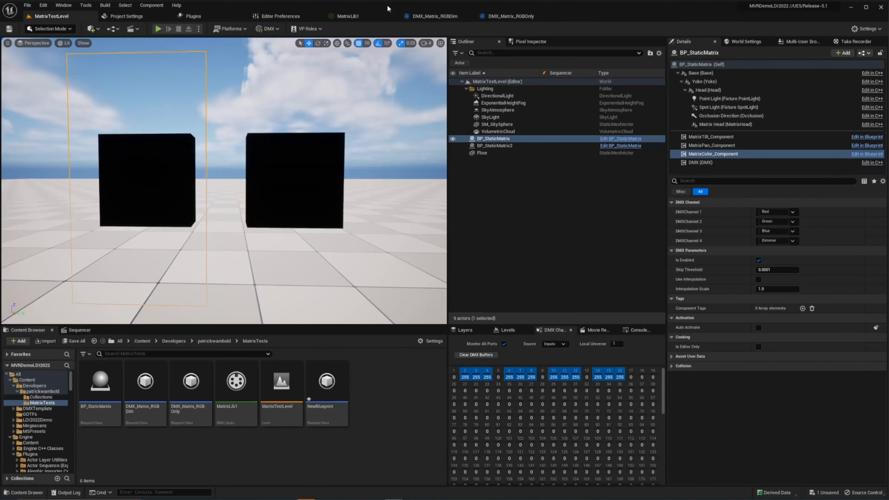
left_click(434, 16)
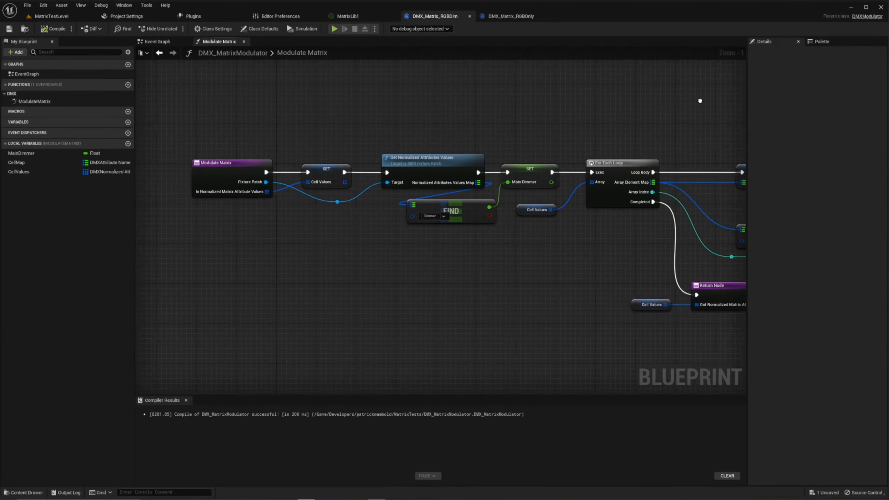
left_click(347, 17)
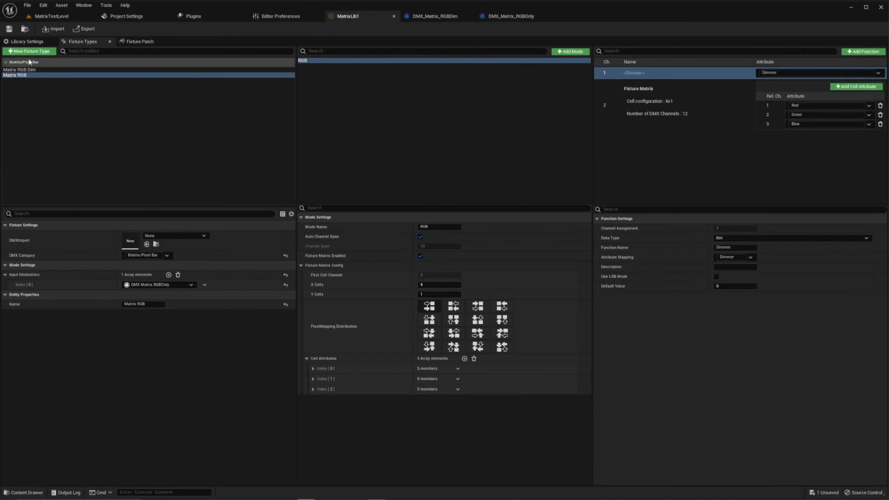
left_click(21, 70)
left_click(192, 284)
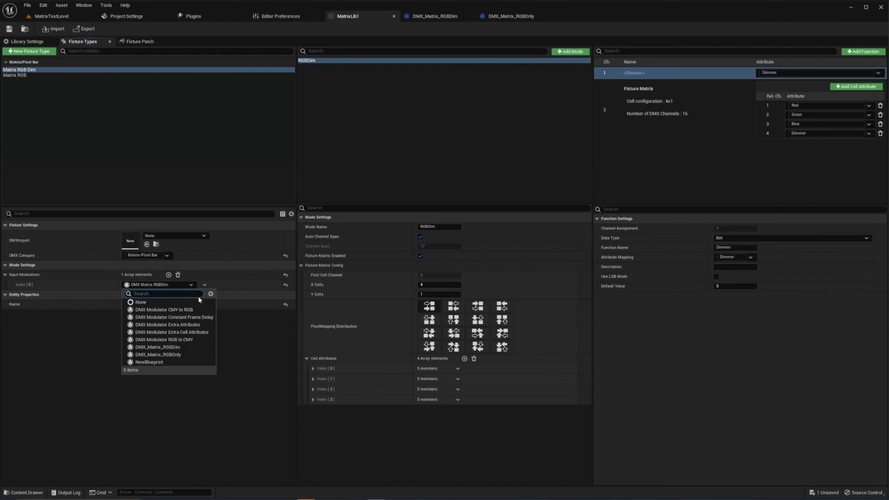
left_click(190, 285)
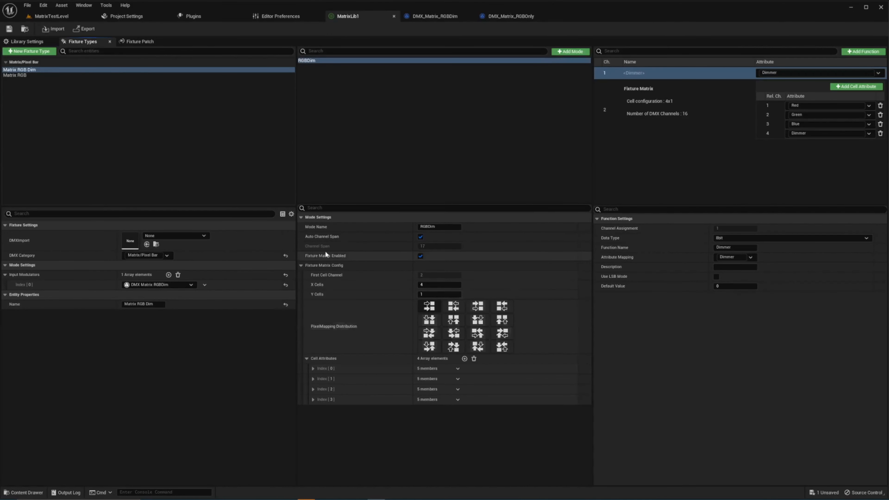
- Return to MatrixTestLevel and open the BP_StaticMatrix blueprint from the DMX Fixtures Content LightFixtures folder
left_click(54, 18)
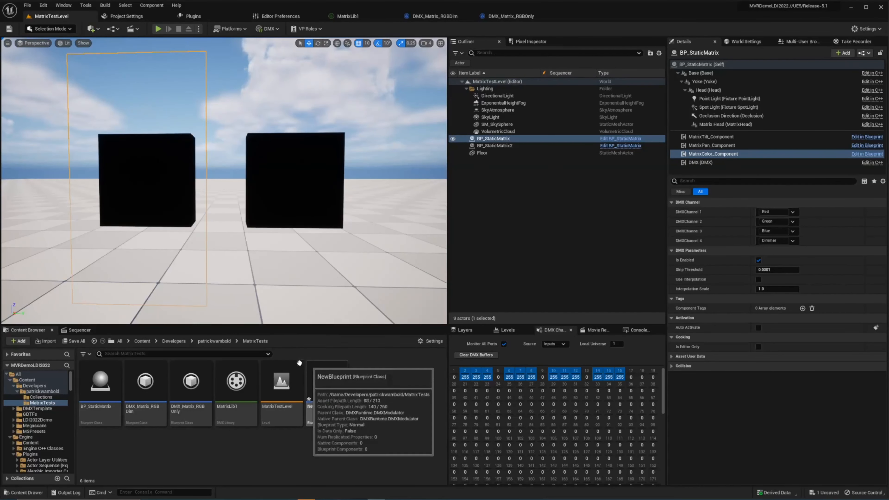
scroll(53, 426, "down", 5)
scroll(52, 429, "down", 10)
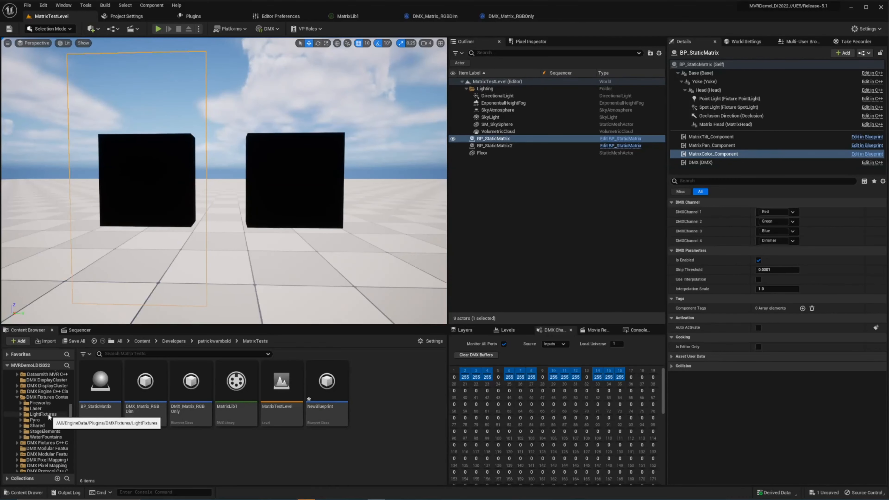
left_click(47, 414)
left_click(97, 456)
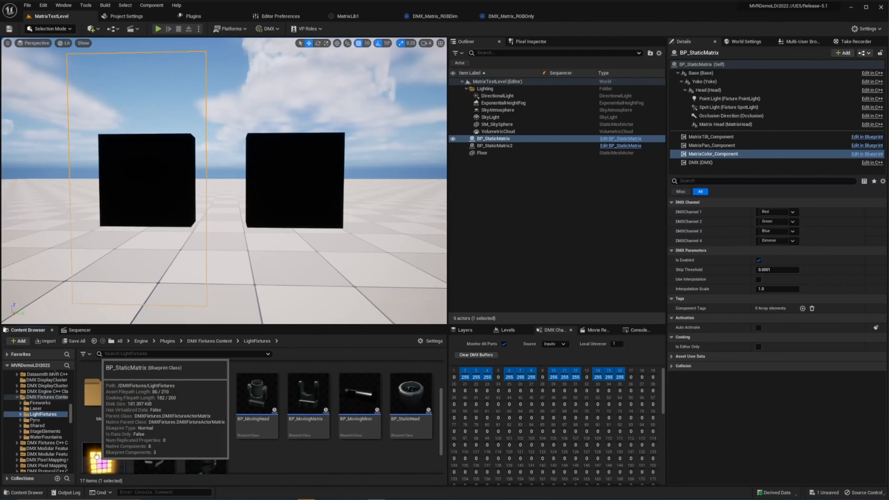
double_click(100, 454)
- Examine the Get All Matrix Cells and Push Fixture Matrix Cell Data nodes in BP_StaticMatrix's event graph
right_click_drag(442, 243, 360, 80)
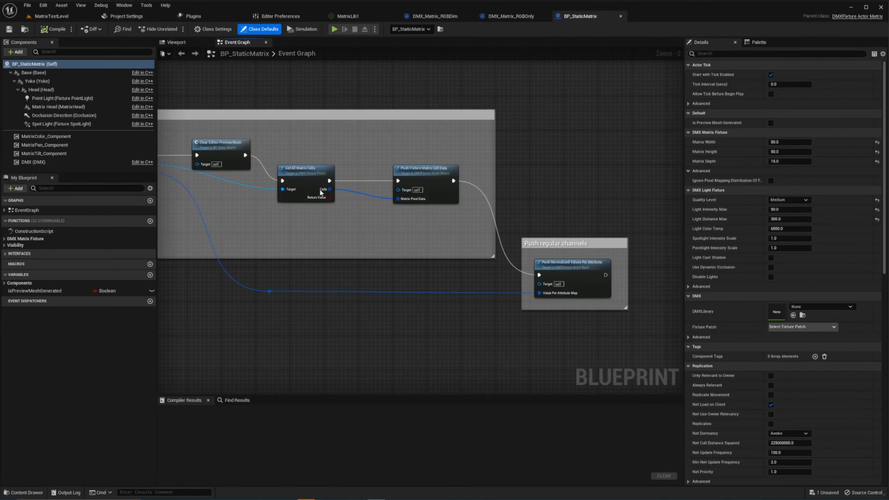
left_click(436, 188)
scroll(435, 187, "up", 2)
left_click_drag(366, 147, 474, 246)
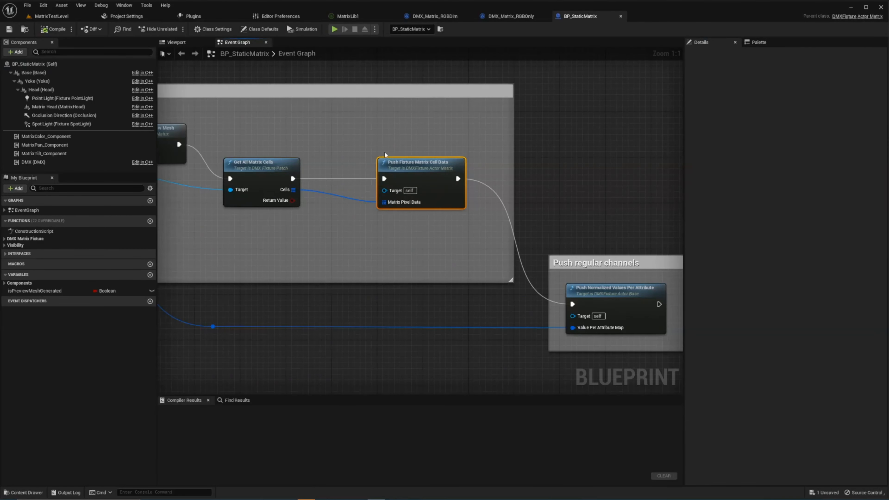
- Inspect MatrixColor_Component's DMX channel settings, revisit the Matrix RGB Dim type in MatrixLib1 and return to MatrixTestLevel
left_click(46, 137)
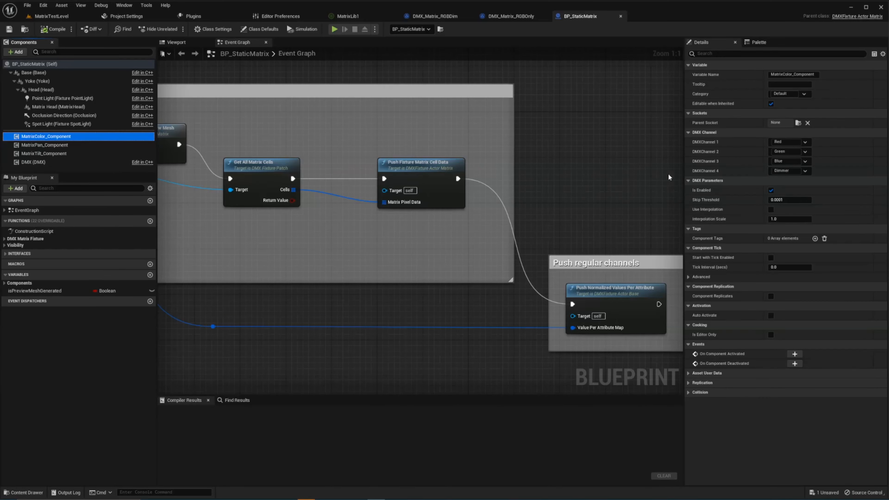
left_click(347, 16)
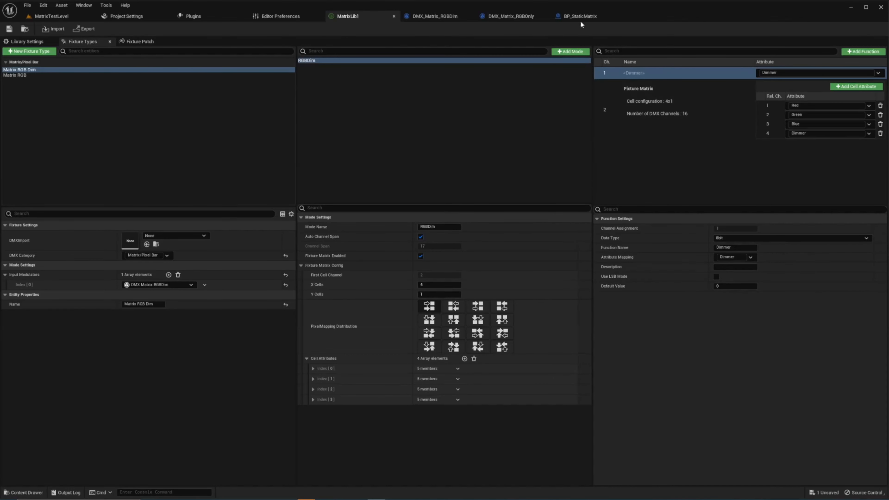
left_click(51, 17)
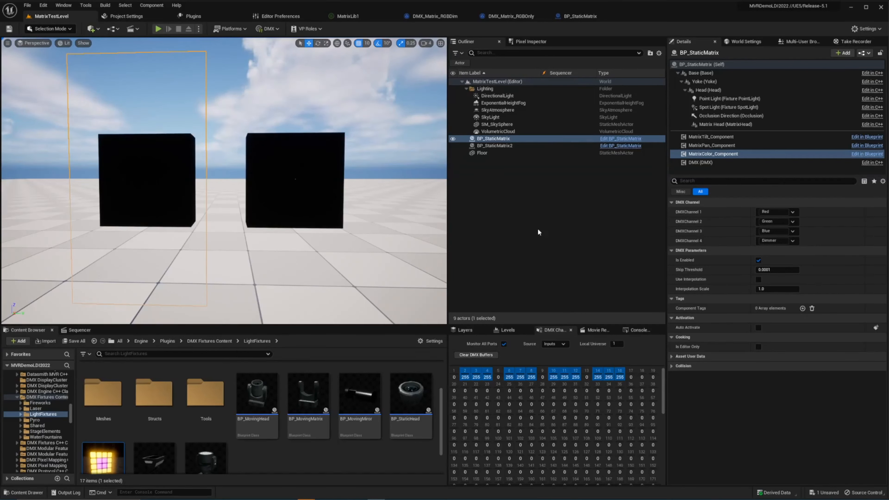